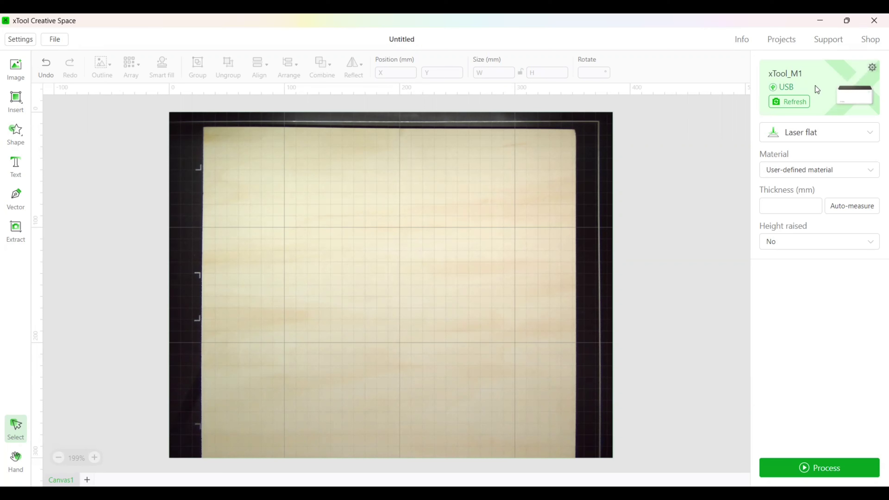
Step: Connect to the xTool_M1 over USB from device info and refresh the bed camera image
left_click(875, 85)
left_click(615, 136)
left_click(872, 68)
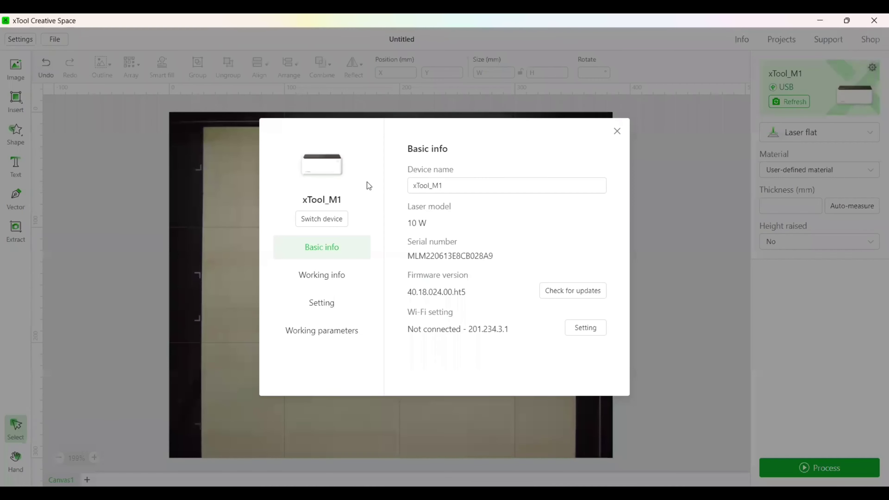
left_click(333, 220)
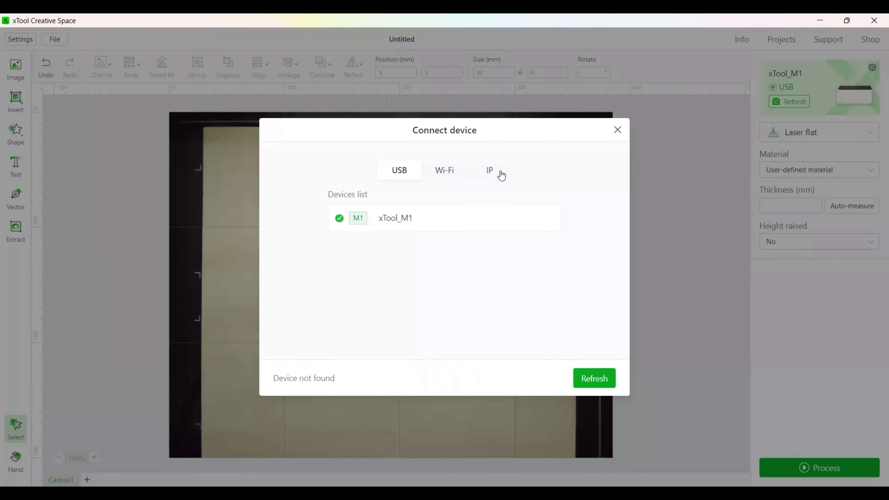
left_click(402, 220)
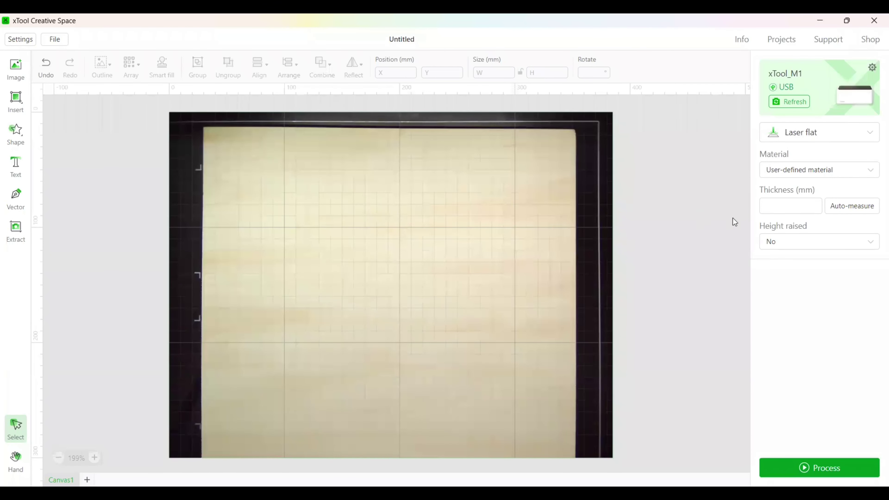
left_click(793, 104)
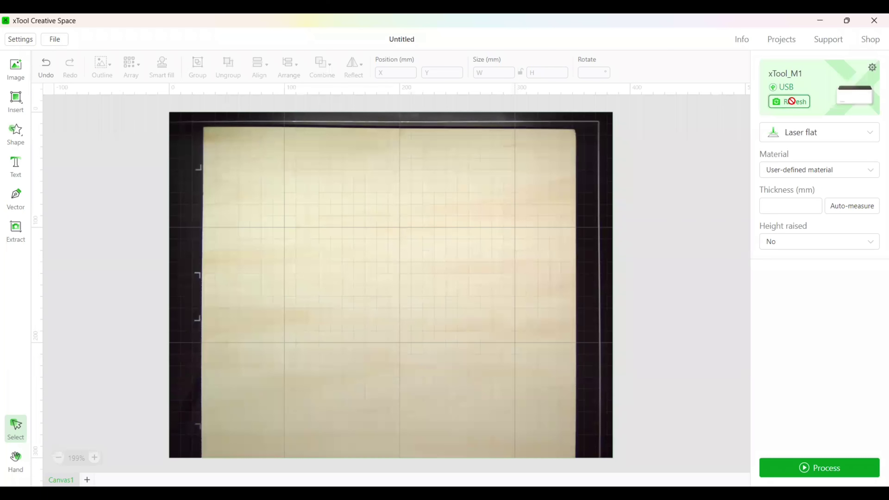
Step: Import the 3d Layered Ornament Red 2 Layer 1 image, scaled to fit, and shrink it to 97.3 mm
left_click(15, 70)
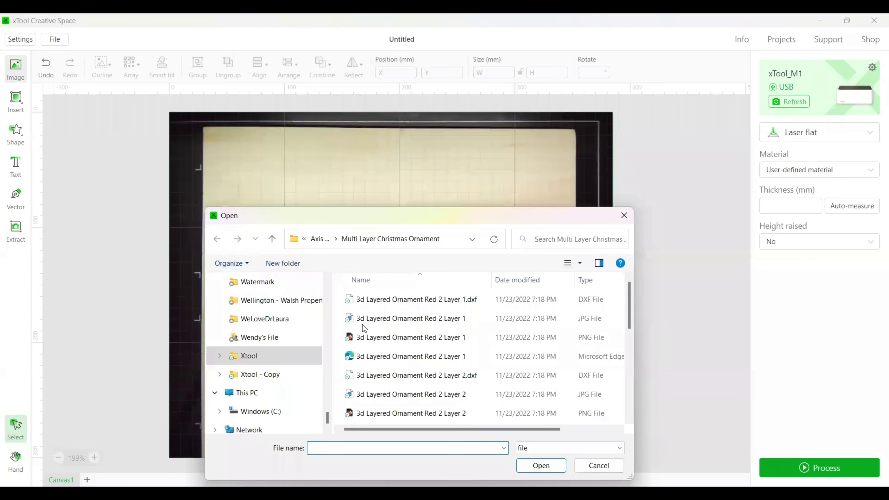
double_click(430, 357)
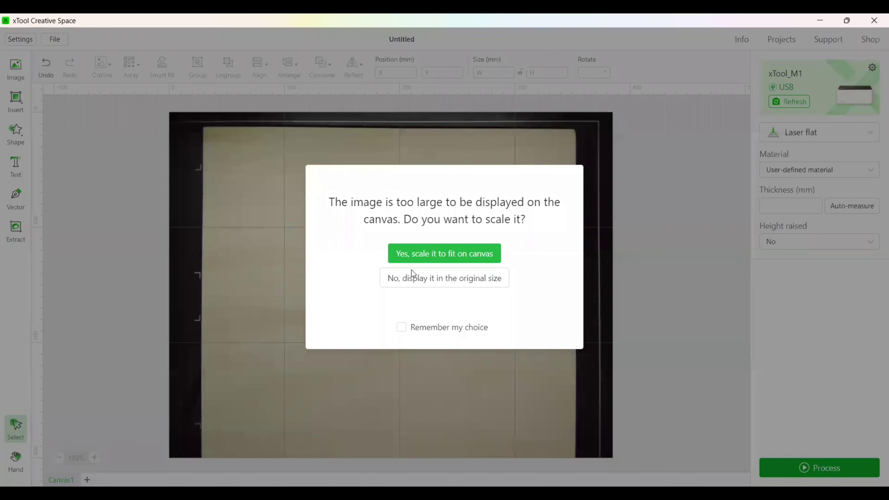
left_click(439, 254)
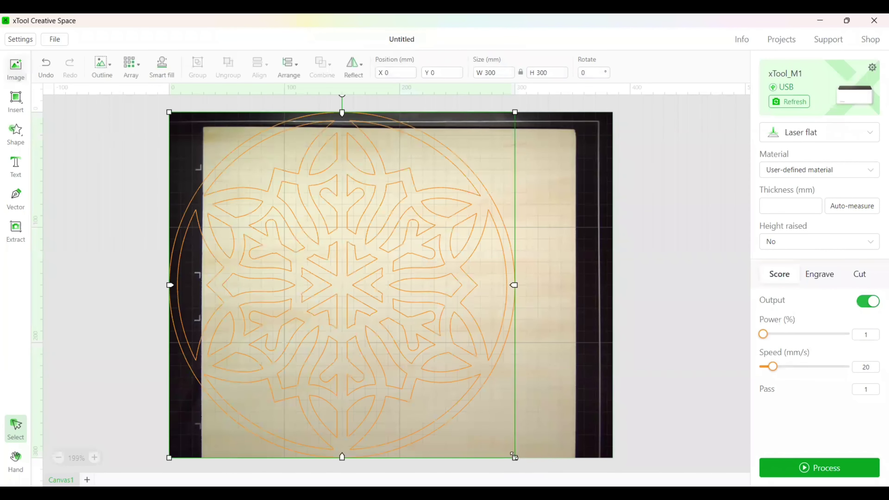
left_click_drag(515, 458, 304, 201)
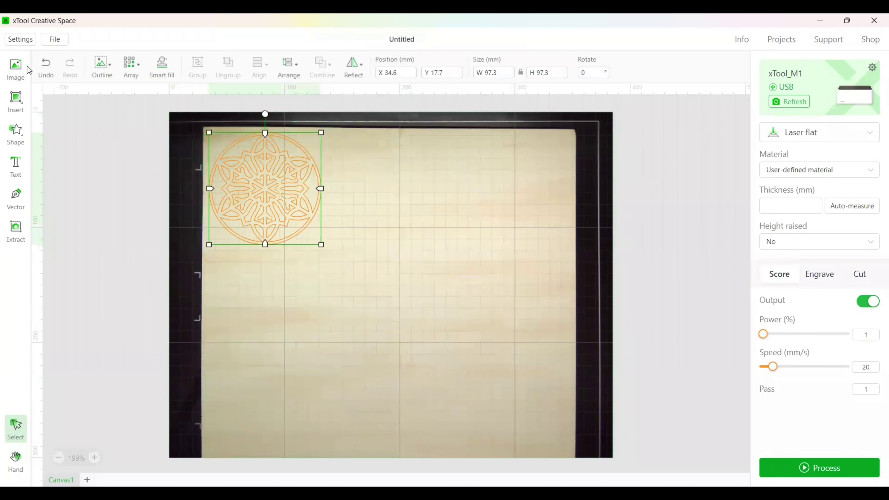
Step: Import Layer 2, scaled to fit, and shrink it to 138.8 mm beside the first mandala
left_click(16, 67)
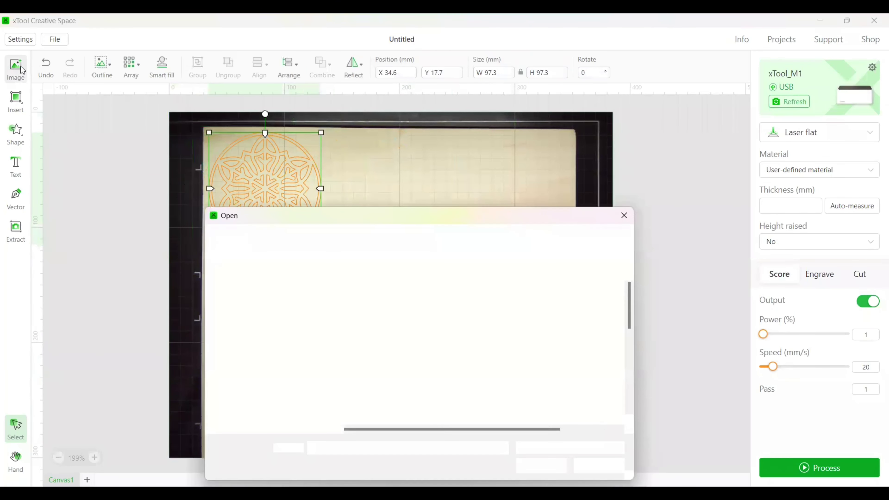
left_click_drag(628, 313, 622, 334)
left_click(450, 370)
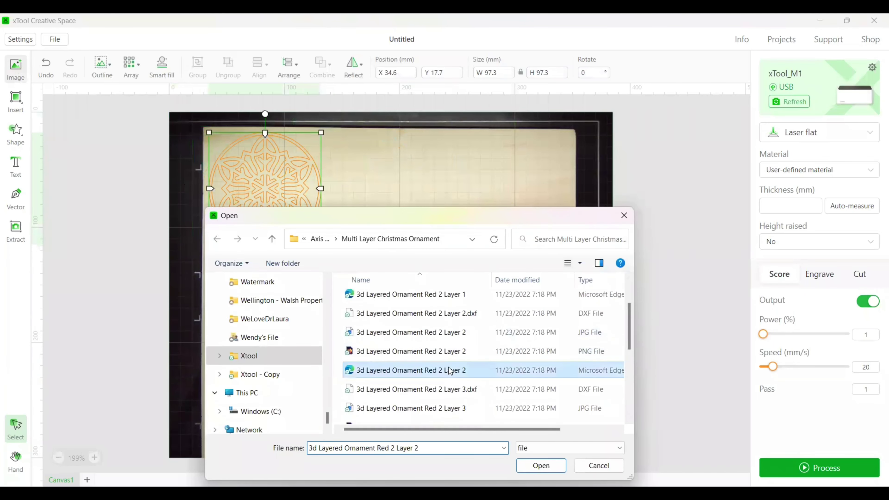
key("Return")
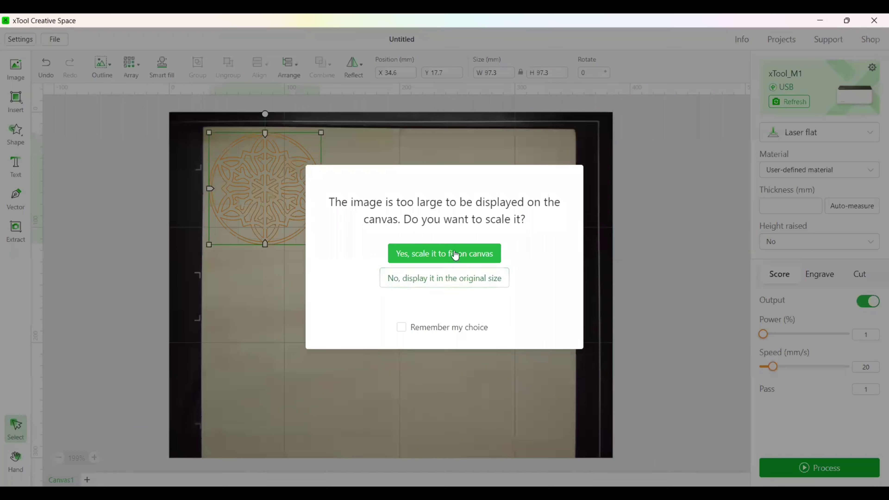
left_click(454, 255)
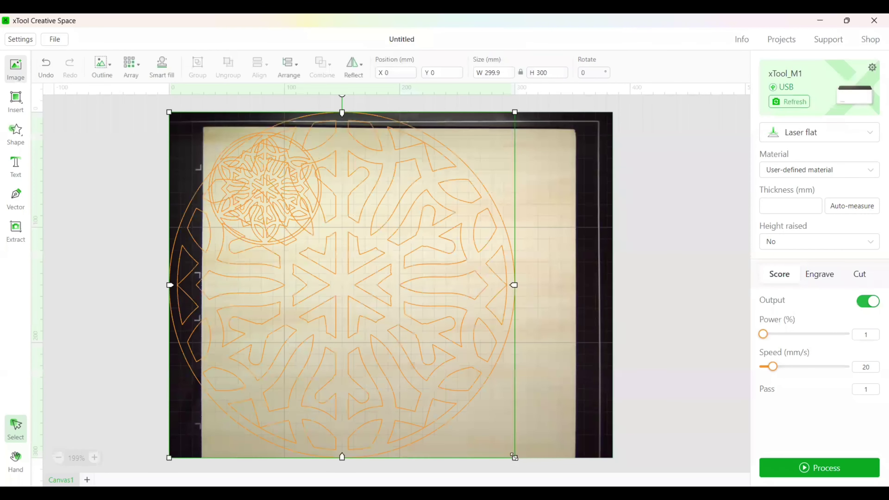
left_click_drag(515, 457, 451, 255)
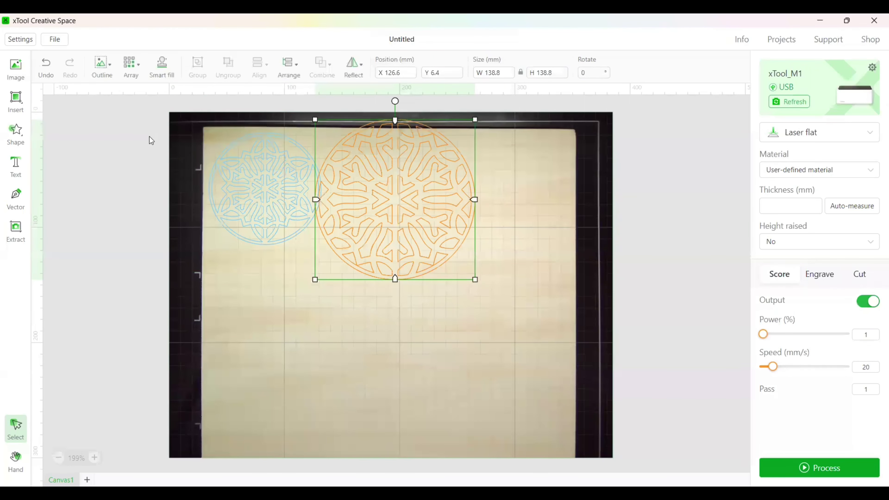
Step: Import Layer 3, shrink it to about 118 mm, and move it to the right side
left_click(20, 67)
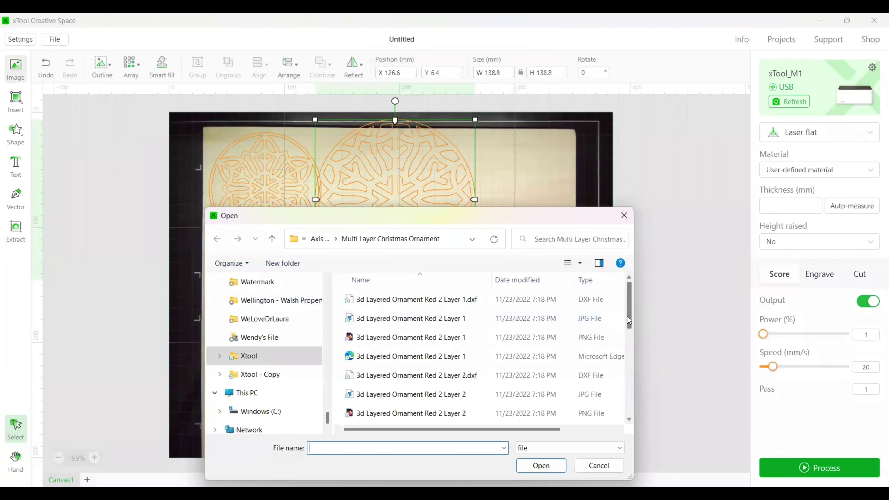
left_click_drag(629, 320, 622, 357)
double_click(464, 399)
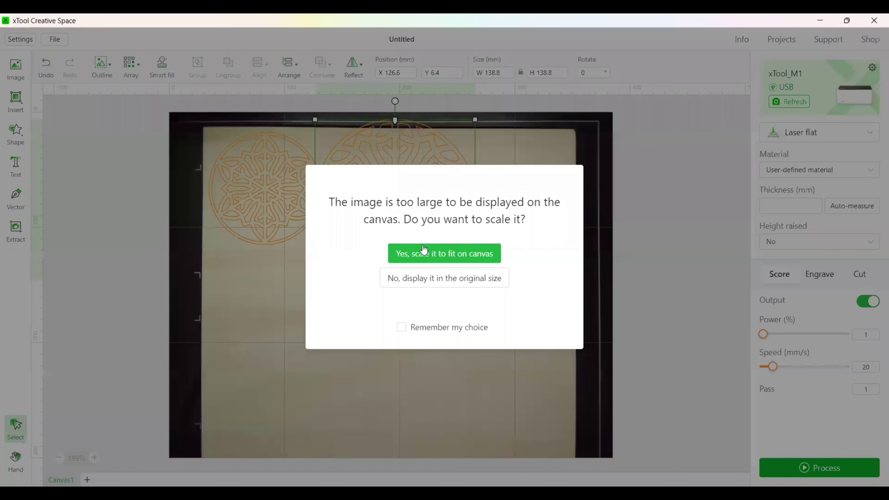
left_click(454, 257)
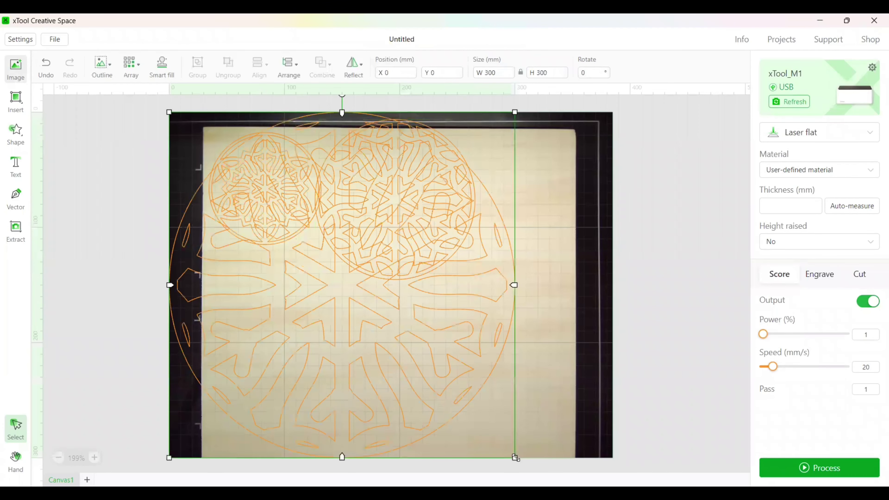
left_click_drag(516, 458, 286, 254)
left_click_drag(257, 165, 555, 197)
Step: Shrink the middle mandala and the right mandala (to 85.4 mm), moving the right one beside the others
left_click(451, 209)
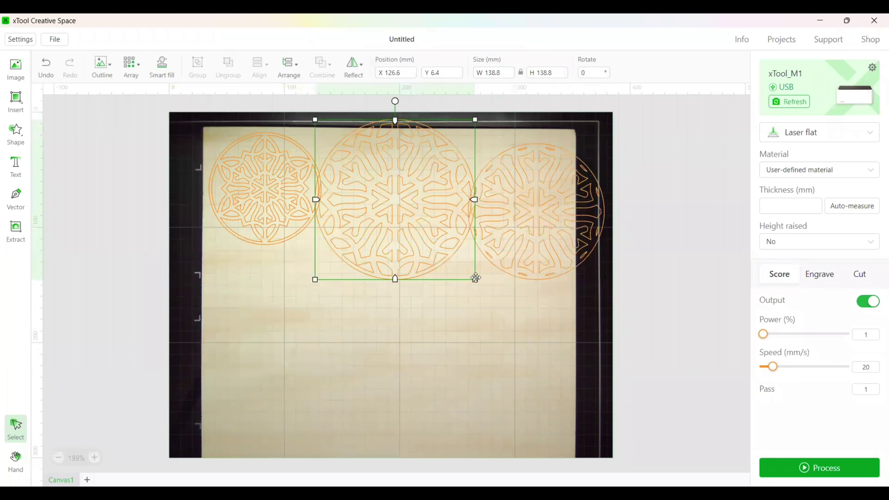
left_click_drag(475, 279, 396, 211)
left_click(512, 213)
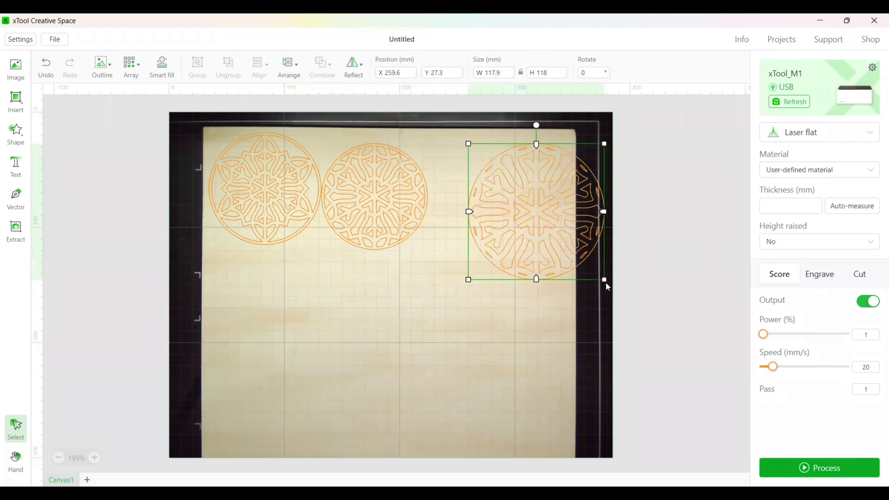
left_click_drag(604, 280, 567, 242)
left_click_drag(522, 219, 494, 219)
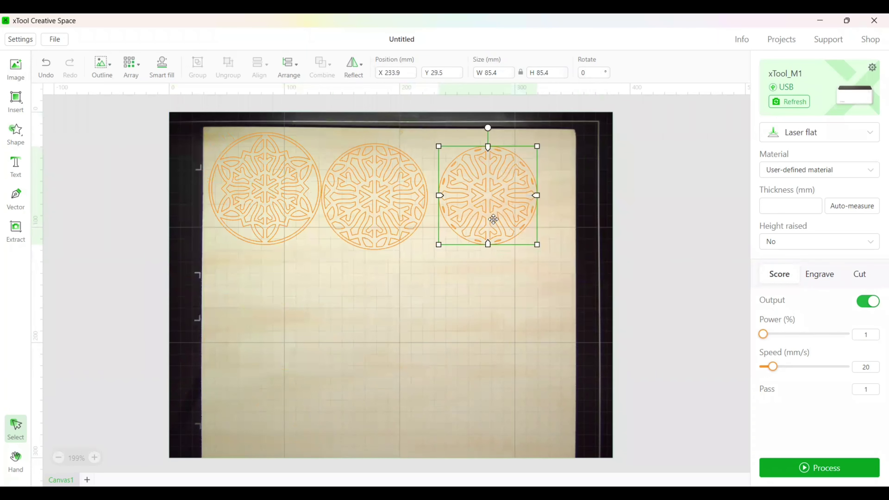
Step: Import the Layer 4 bauble, shrink it to about 100.9 × 123 mm, and place it below the right snowflake
left_click(22, 64)
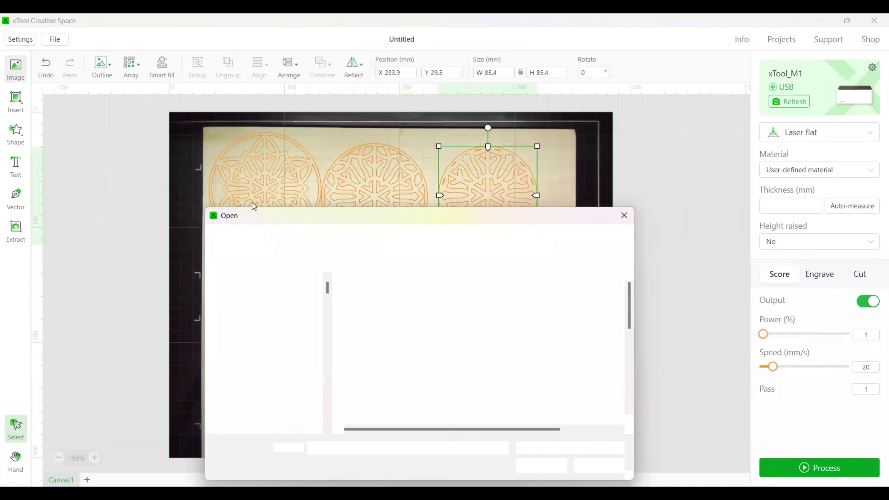
left_click_drag(632, 318, 635, 413)
double_click(485, 411)
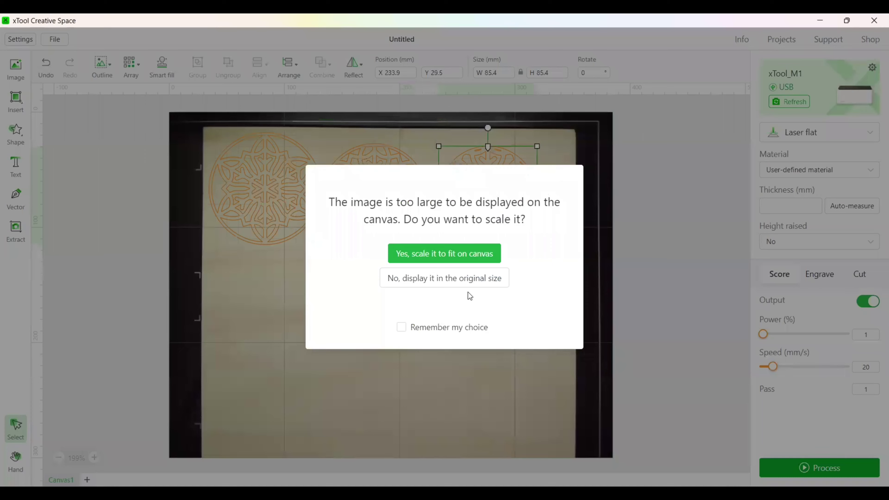
left_click(452, 253)
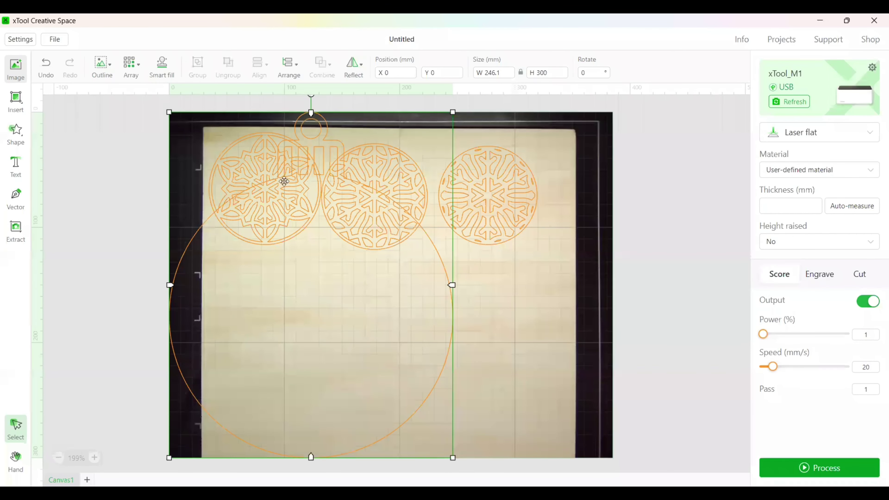
left_click_drag(186, 115, 317, 272)
left_click_drag(384, 339, 310, 316)
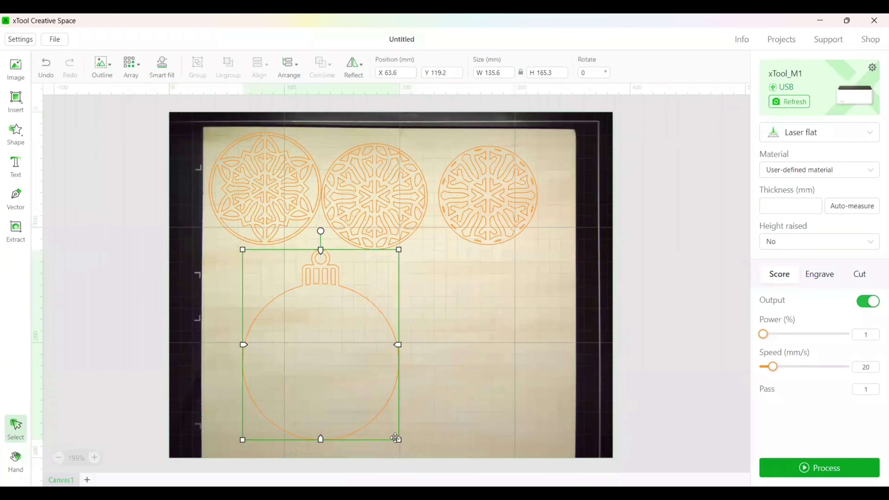
left_click_drag(398, 440, 359, 390)
left_click_drag(331, 343, 530, 360)
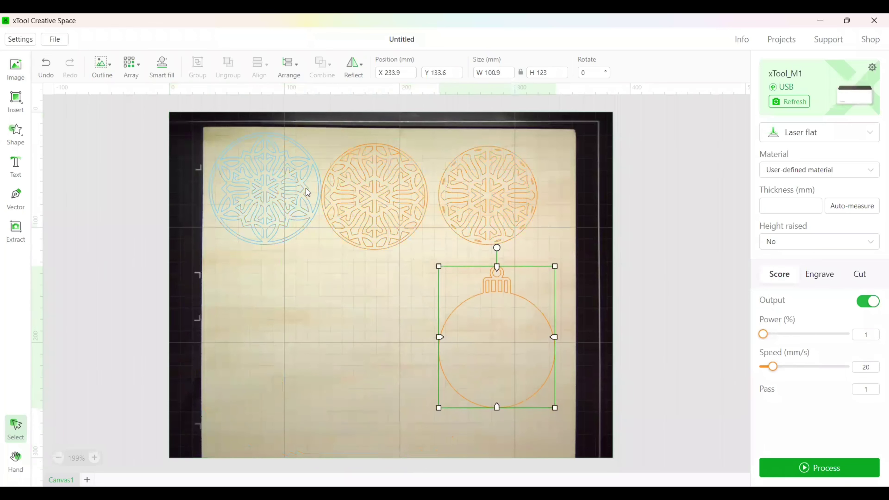
Step: With the left snowflake selected, change the measurement unit to inches in Settings
left_click(296, 190)
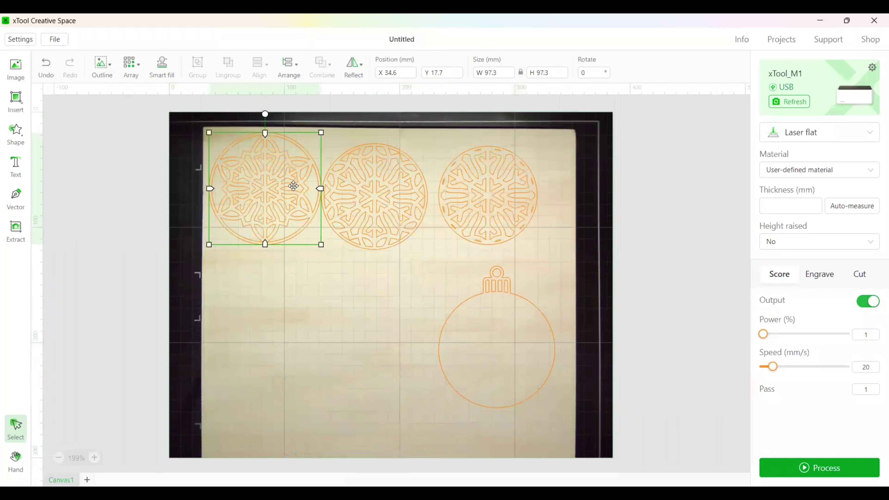
left_click(508, 72)
left_click(20, 39)
left_click(451, 184)
left_click(618, 132)
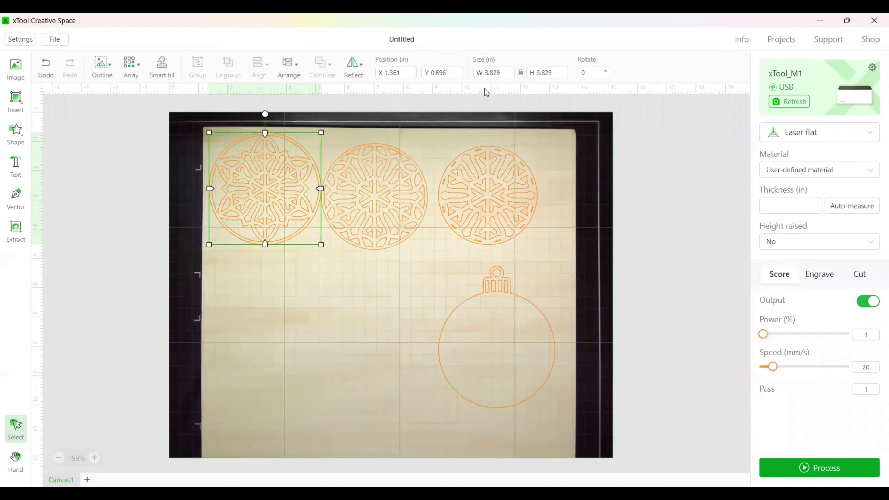
left_click(508, 73)
Step: Enter 3.5 in as the width of the left, middle and right snowflakes, then drag the right one onto the bauble
type("3.5")
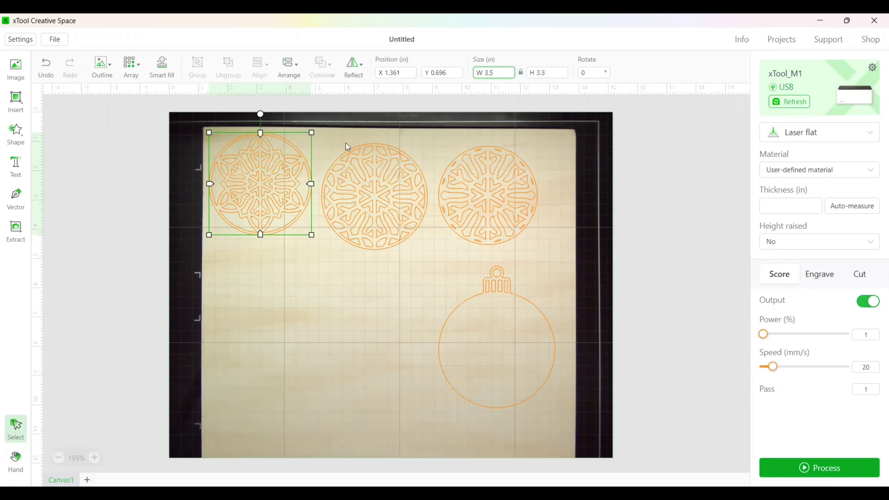
left_click(384, 180)
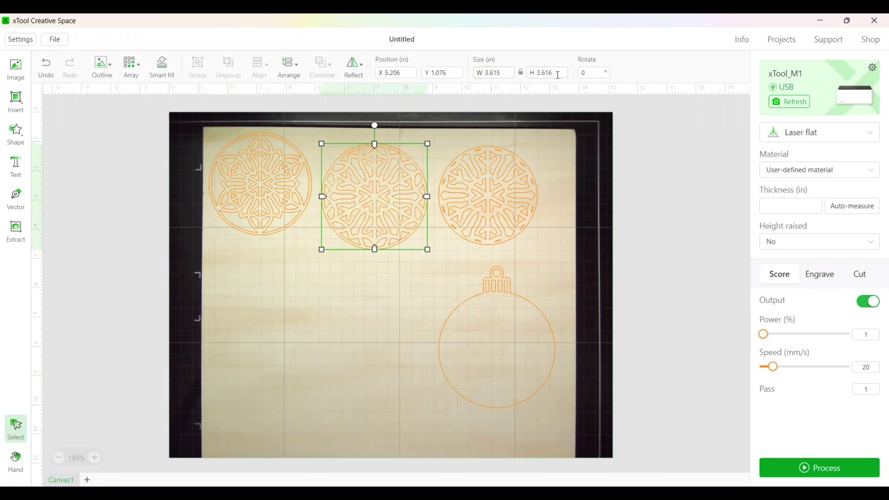
left_click(497, 72)
type("3.5")
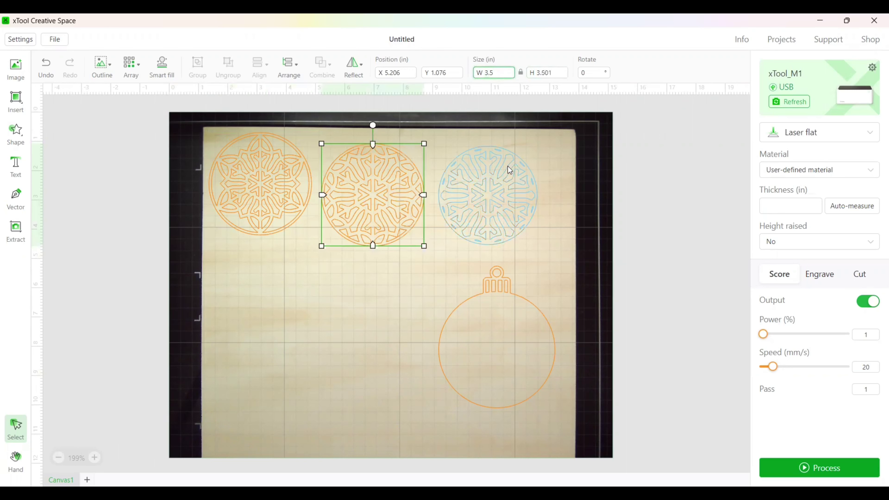
left_click(509, 168)
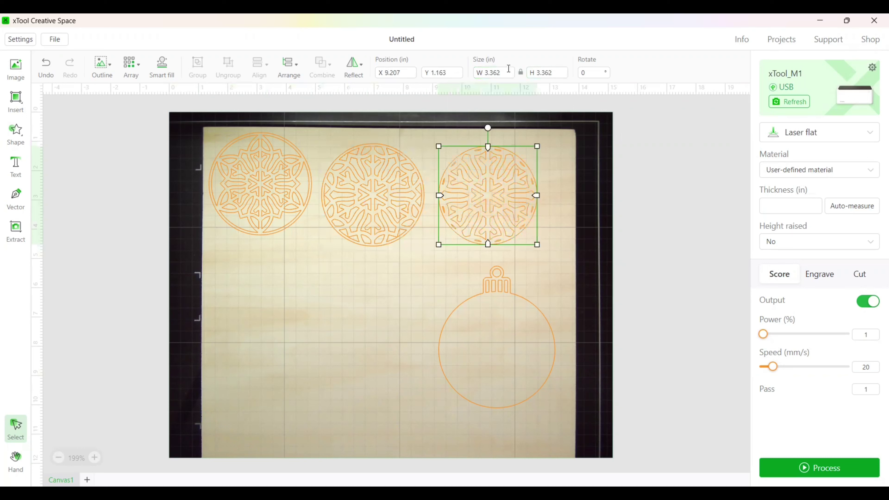
left_click(506, 76)
key("BackSpace")
key("BackSpace")
type("5")
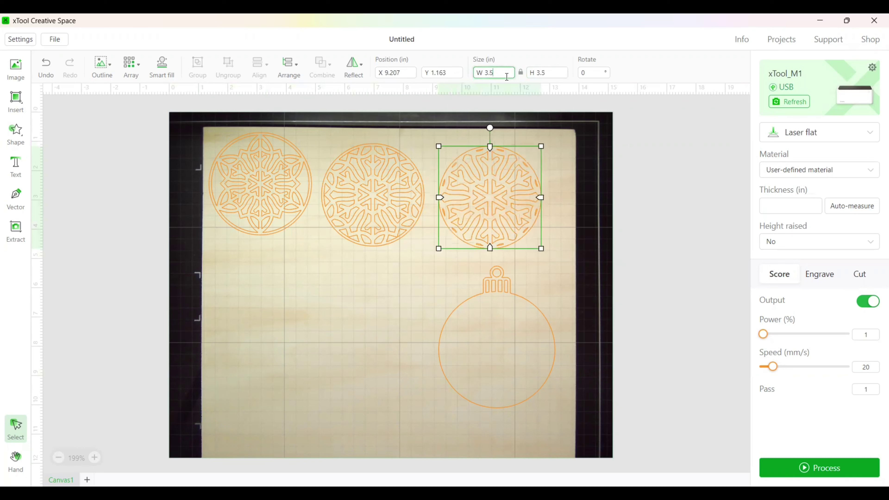
left_click(560, 179)
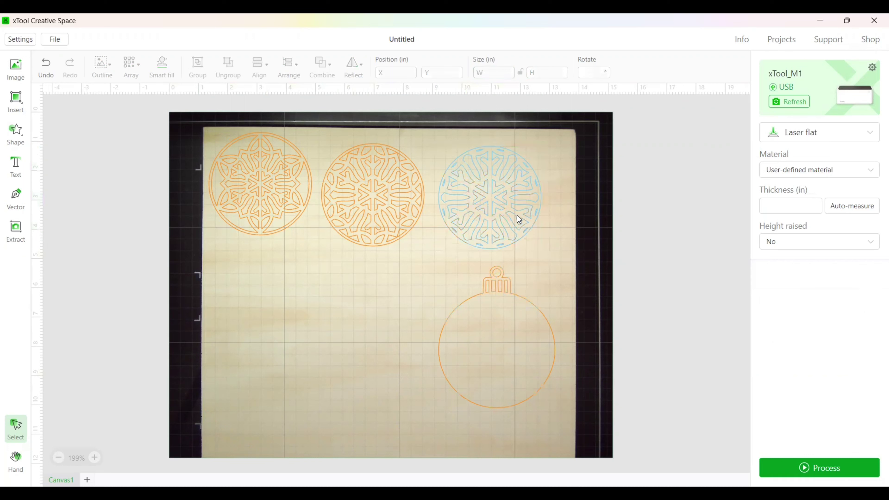
left_click_drag(515, 211, 522, 363)
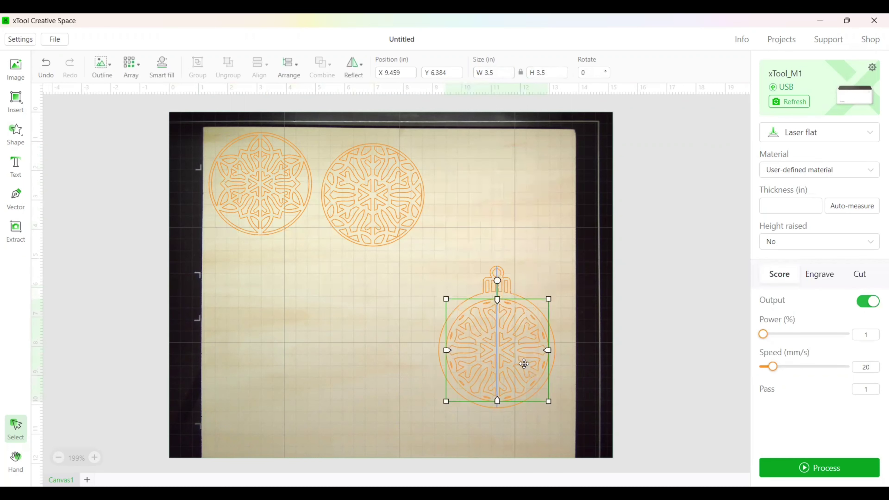
Step: Resize the bauble outline in small steps to fit snugly around the snowflake
left_click(521, 276)
left_click_drag(553, 267, 552, 269)
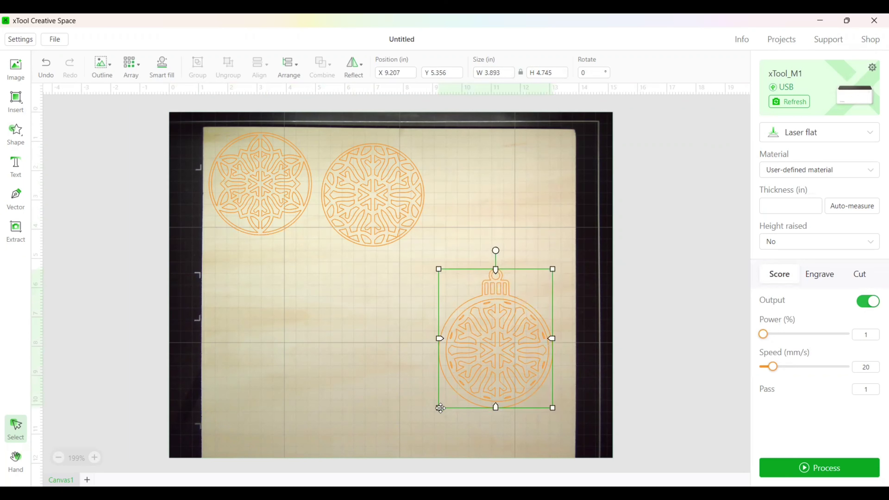
left_click_drag(439, 409, 442, 406)
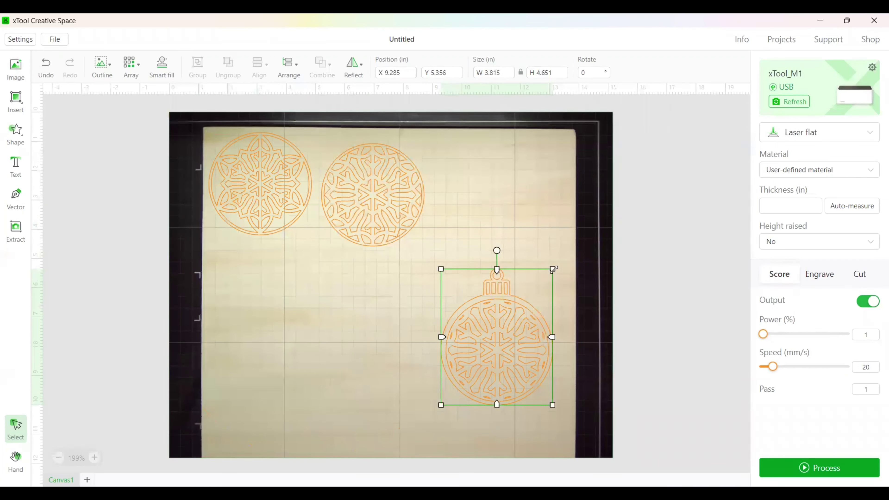
left_click_drag(552, 275, 539, 289)
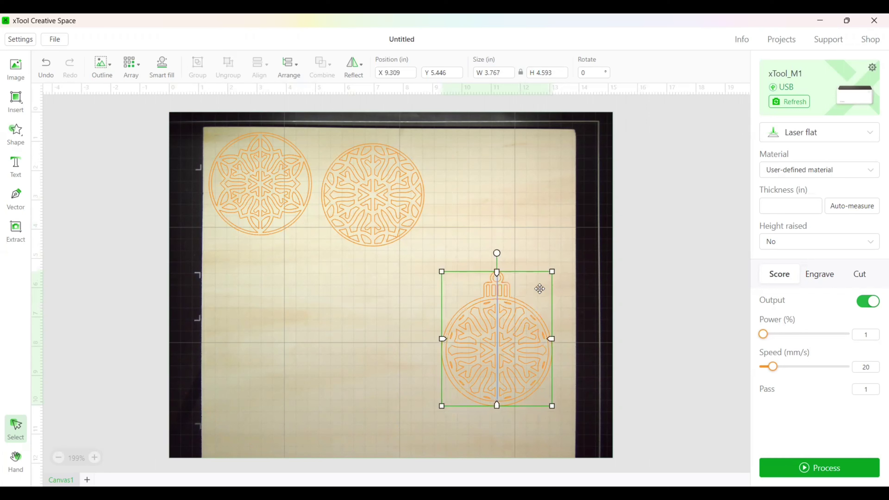
left_click_drag(552, 405, 552, 402)
left_click_drag(542, 301, 542, 300)
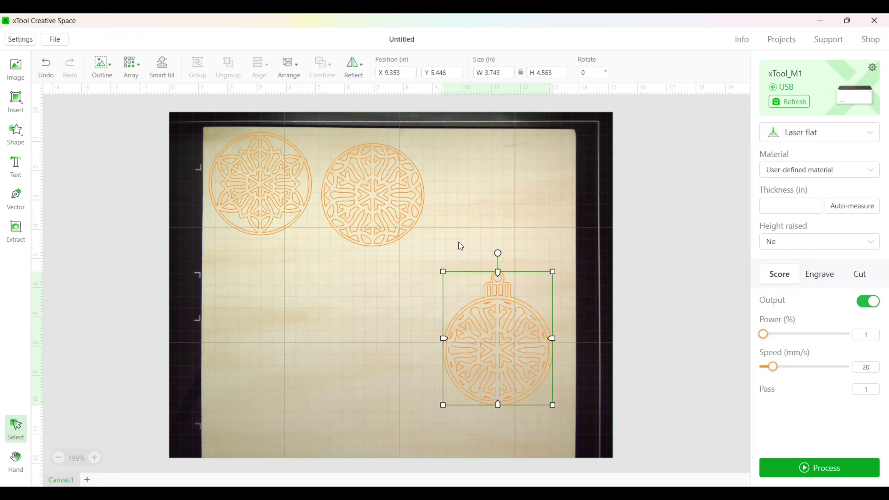
Step: Apply Horizontal align center to the bauble and snowflake together
left_click_drag(459, 242, 563, 444)
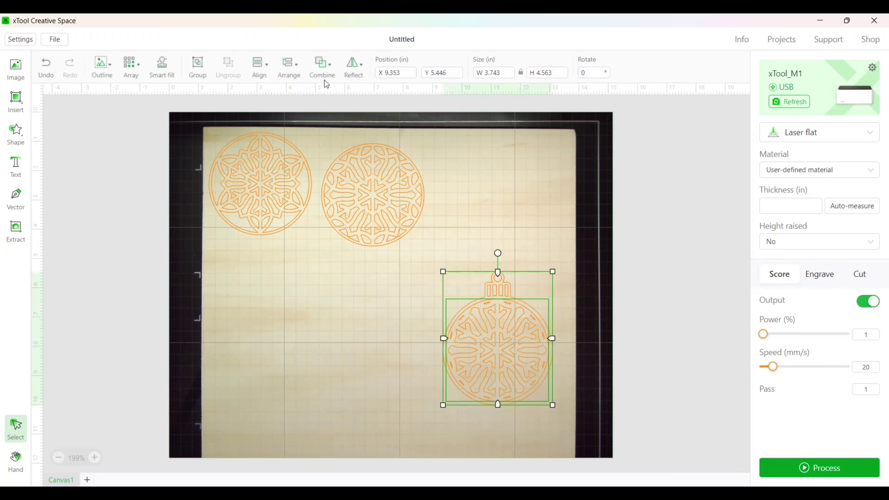
mouse_move(259, 67)
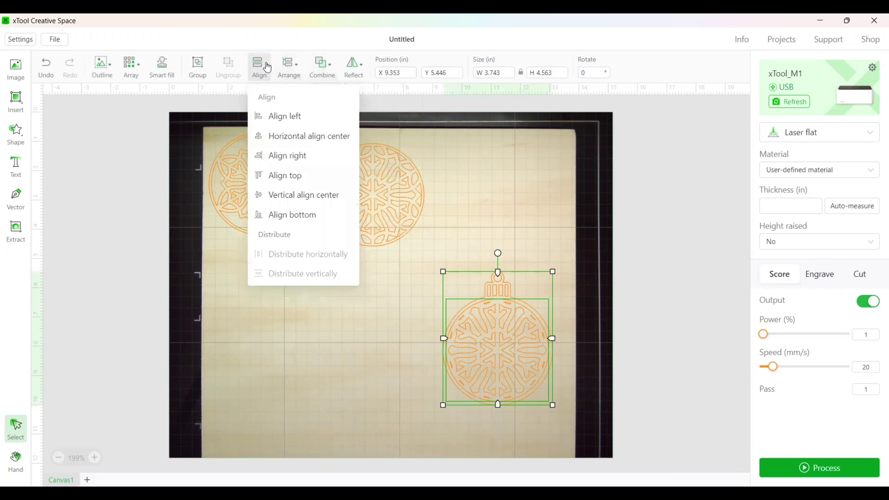
left_click(288, 137)
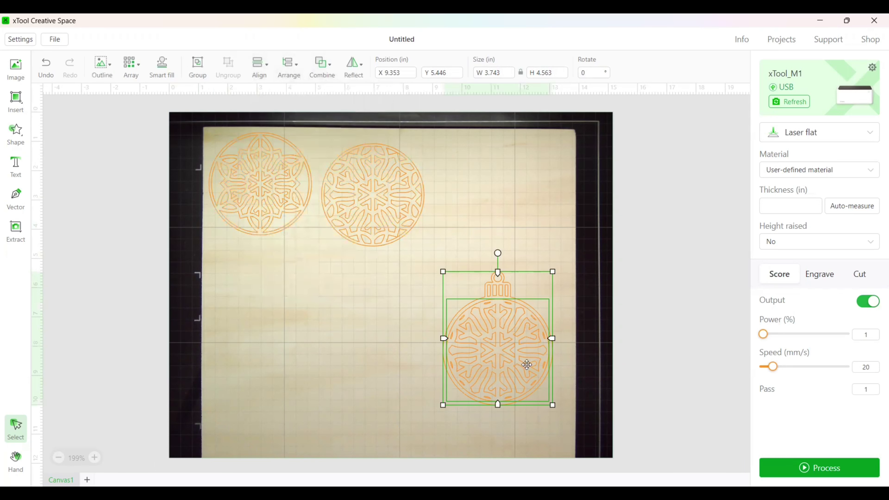
left_click(538, 238)
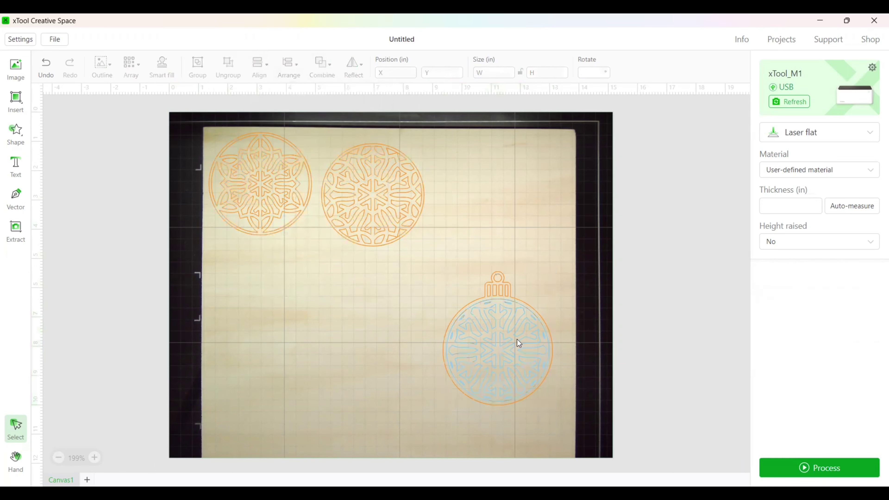
Step: Move the snowflake back to the top right and respace the bauble and the other two mandalas
left_click_drag(516, 342, 526, 181)
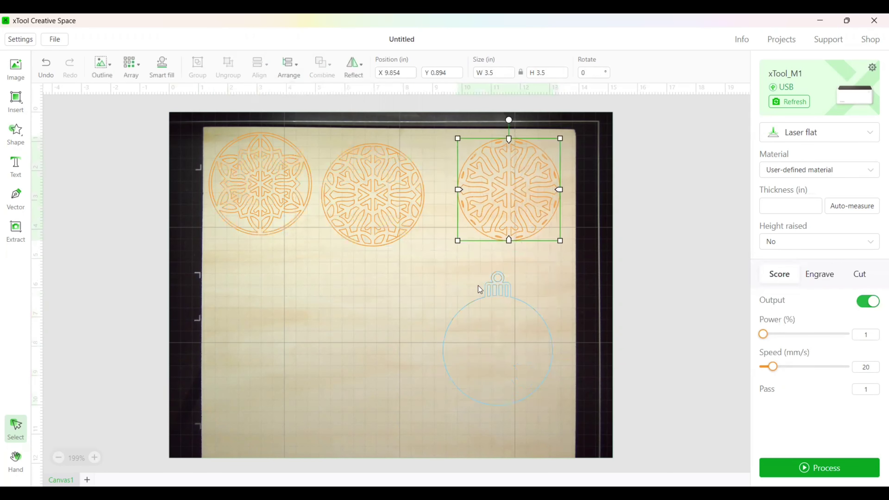
left_click_drag(503, 313, 492, 296)
left_click_drag(413, 220, 434, 216)
left_click_drag(308, 197, 330, 200)
Step: Rotate the bauble plate upright and move it up beneath the right mandala
left_click(483, 320)
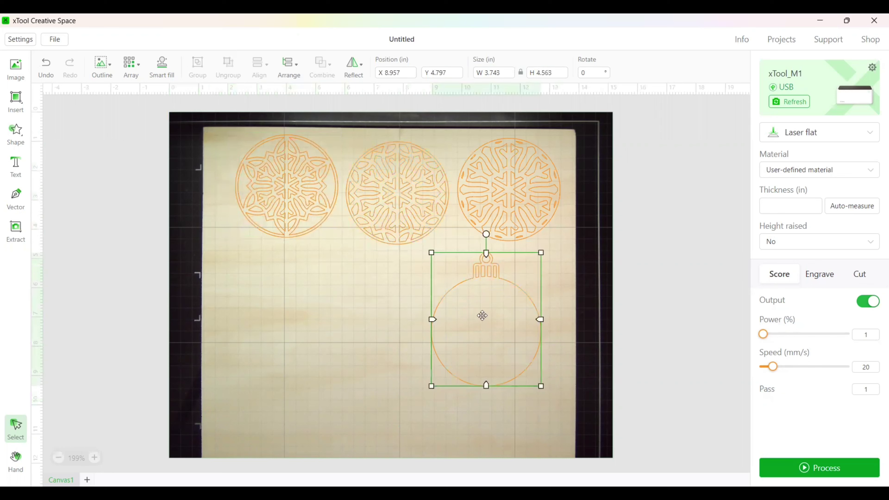
left_click_drag(485, 233, 442, 248)
left_click_drag(486, 278, 485, 262)
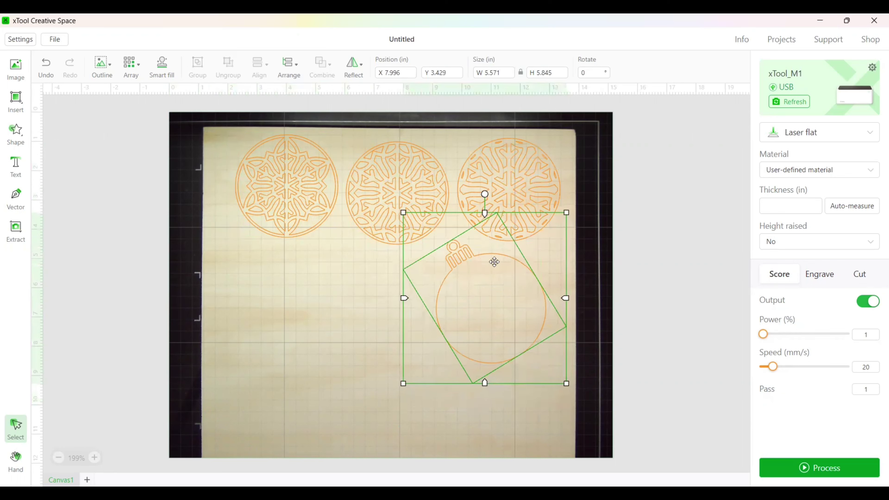
left_click_drag(484, 192, 507, 234)
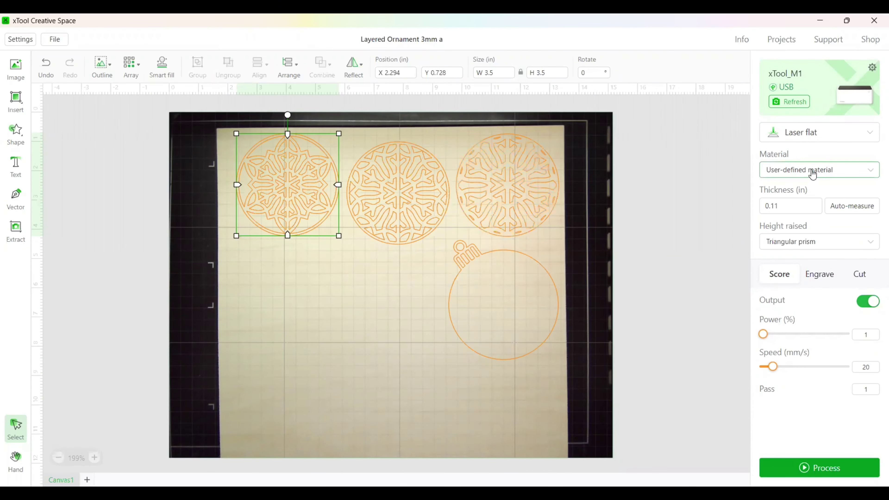
Step: Set the Settings unit to millimetres and commit the 2.8 mm material thickness
left_click_drag(797, 206, 748, 204)
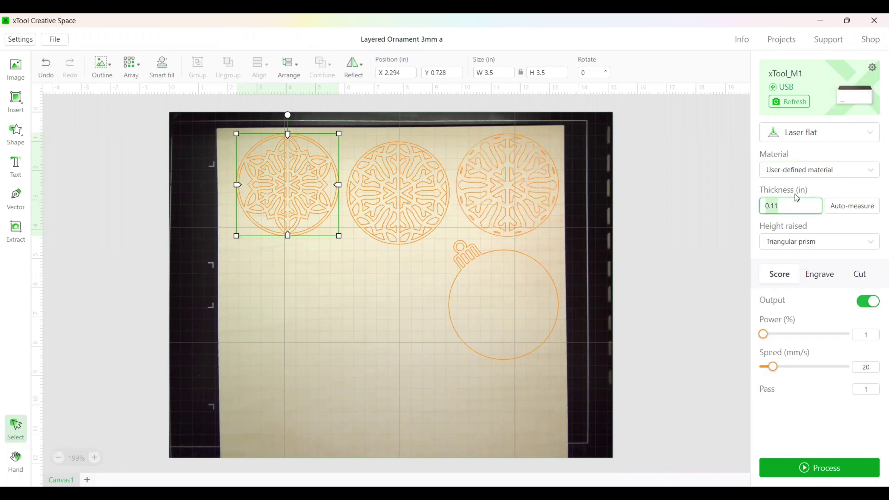
left_click(806, 194)
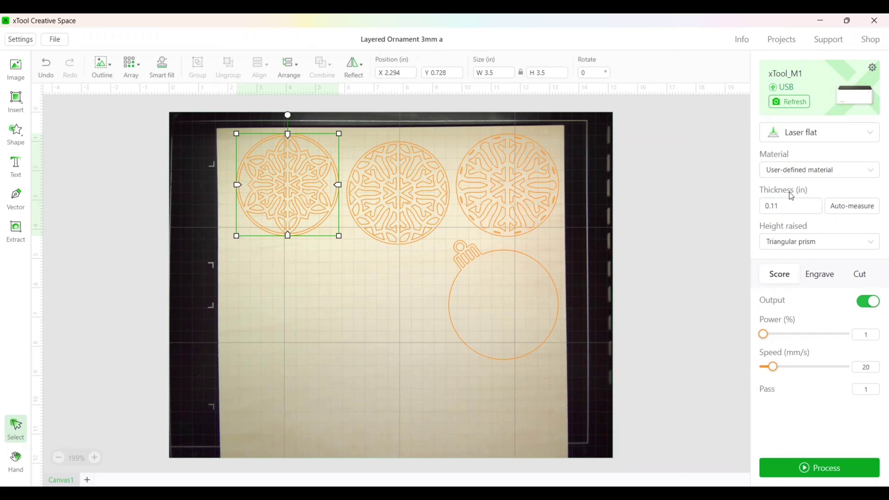
left_click(17, 40)
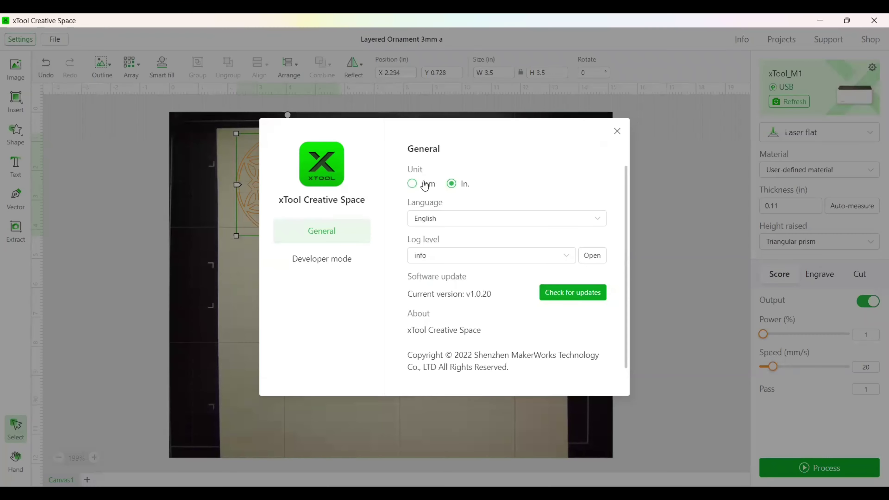
left_click(420, 184)
left_click(616, 132)
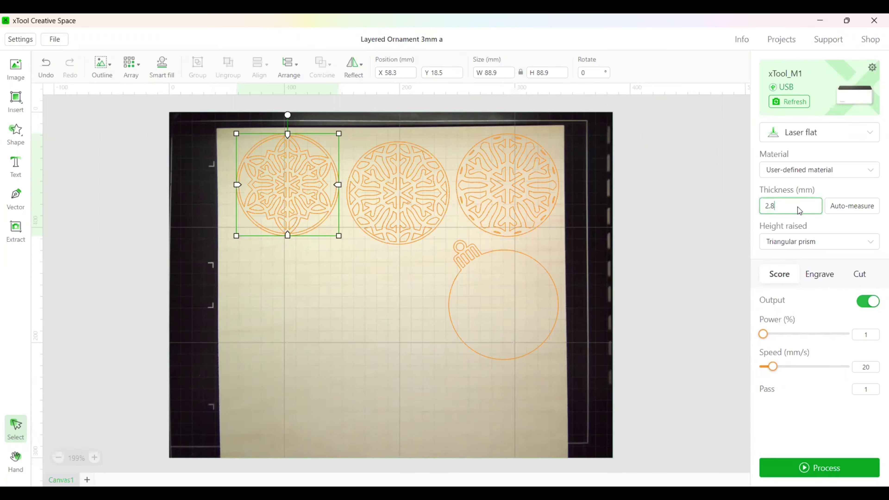
left_click(794, 196)
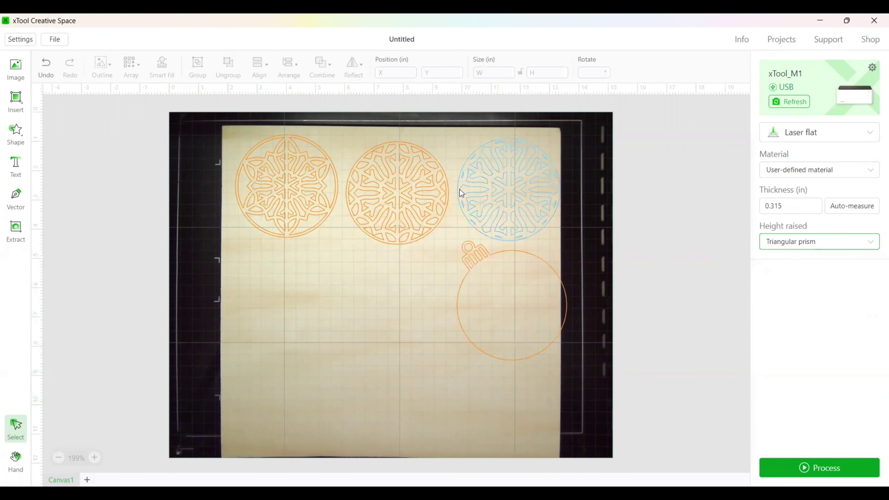
Step: Nudge the three mandalas and the bauble plate into even spacing, then deselect everything
left_click_drag(510, 274, 485, 267)
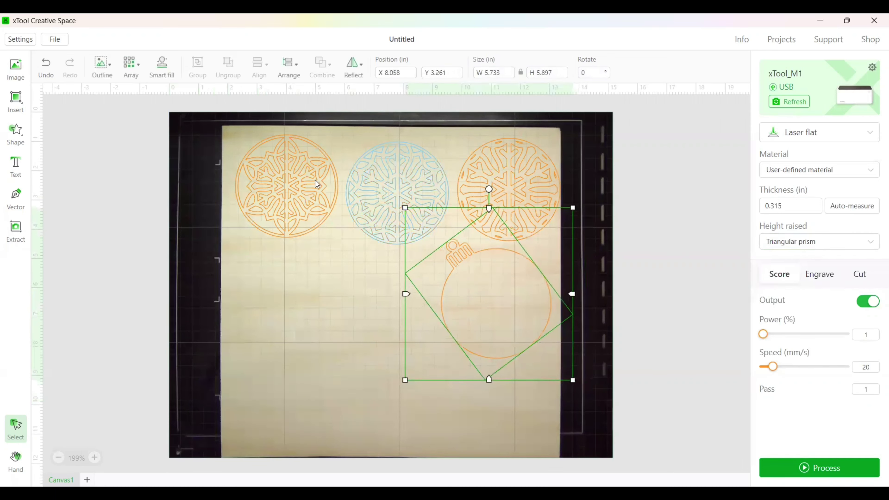
left_click_drag(304, 181, 300, 178)
mouse_move(367, 192)
left_mouse_down()
mouse_move(371, 174)
mouse_move(375, 181)
left_mouse_up()
left_click_drag(266, 182, 264, 184)
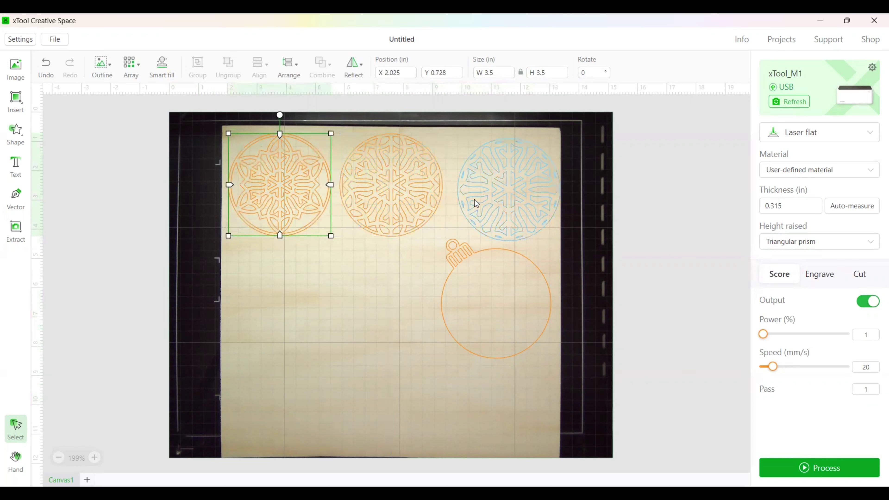
left_click_drag(472, 199, 466, 195)
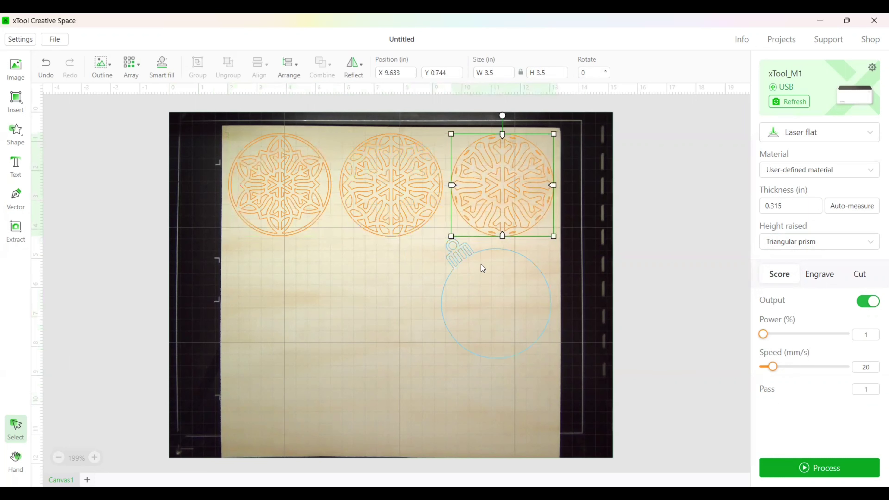
left_click_drag(479, 262, 478, 258)
left_click_drag(303, 192, 306, 193)
left_click(310, 263)
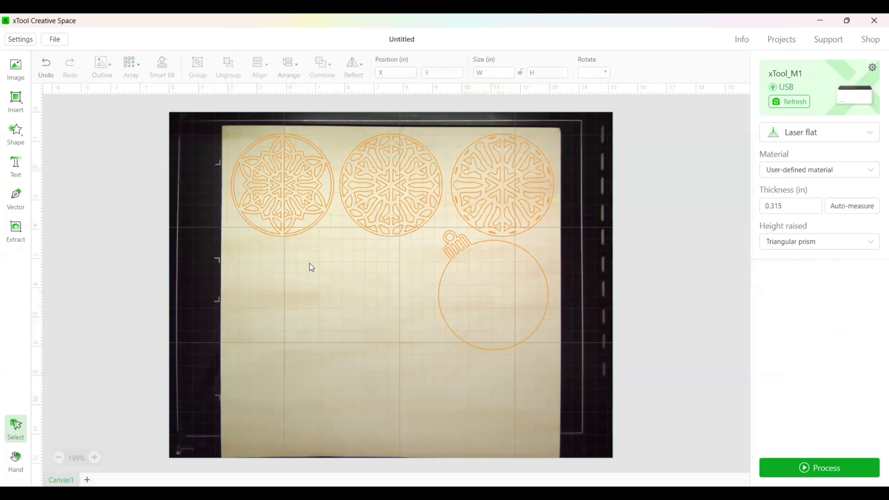
Step: Select the three mandalas and the bauble plate and set them to Cut at 100% power, 5 mm/s
left_click(294, 196)
left_click(366, 193, "shift")
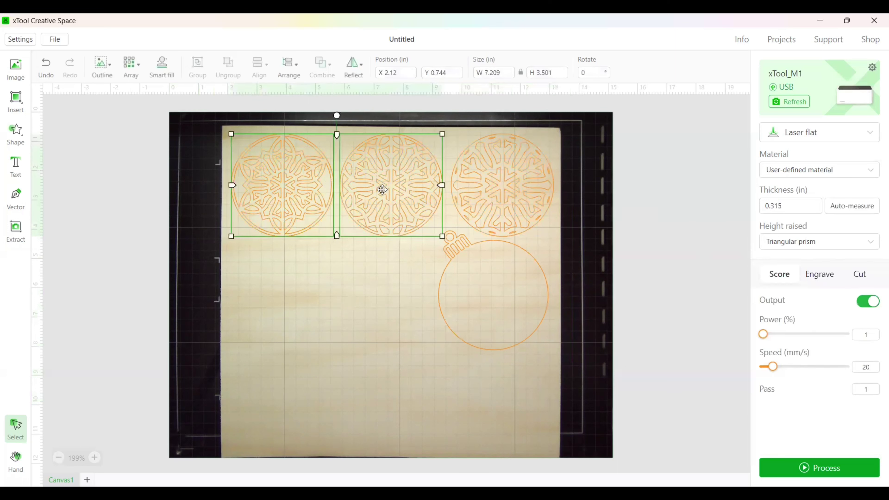
left_click(541, 207, "shift")
left_click(511, 267, "shift")
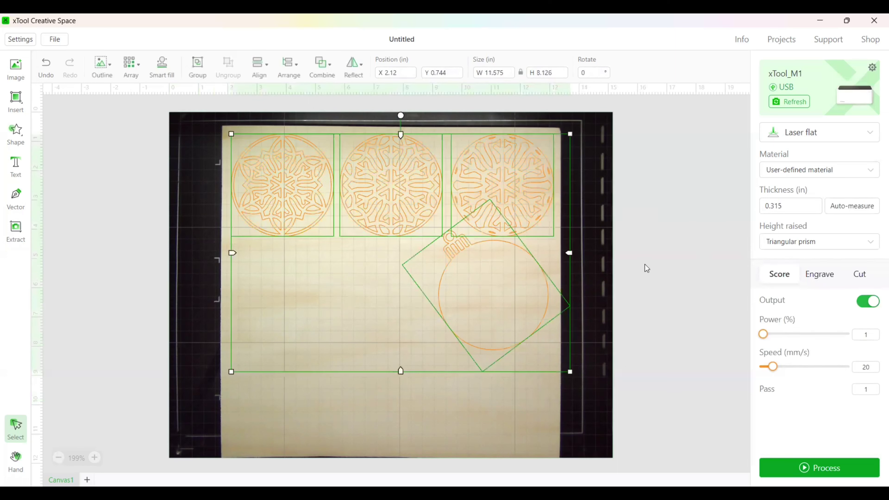
left_click(862, 280)
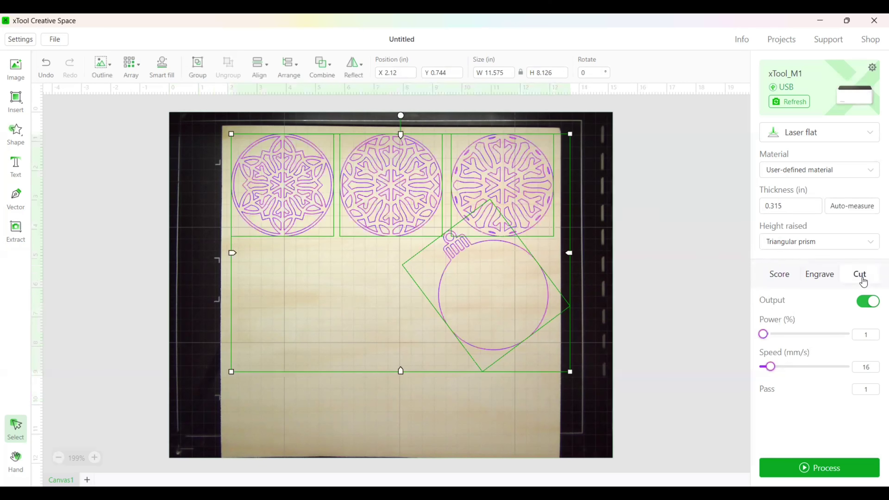
mouse_move(759, 333)
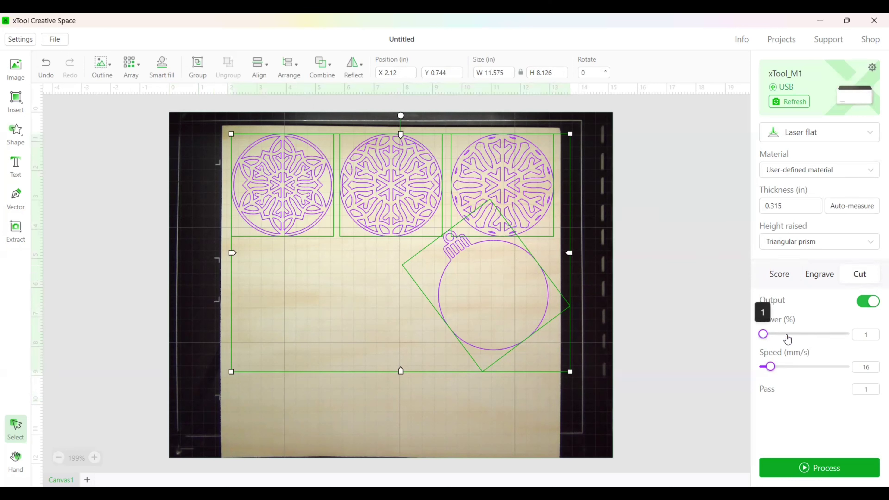
left_click_drag(787, 339, 847, 334)
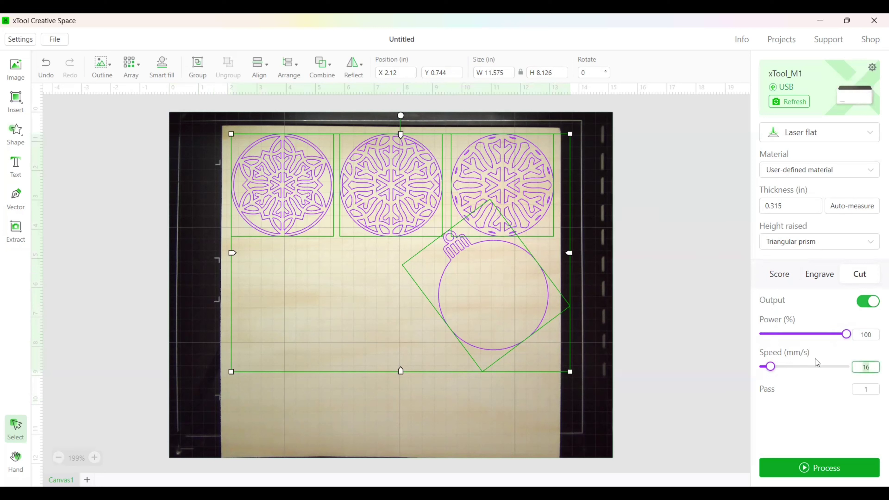
key("BackSpace")
key("BackSpace")
type("5")
left_click(827, 407)
left_click(493, 400)
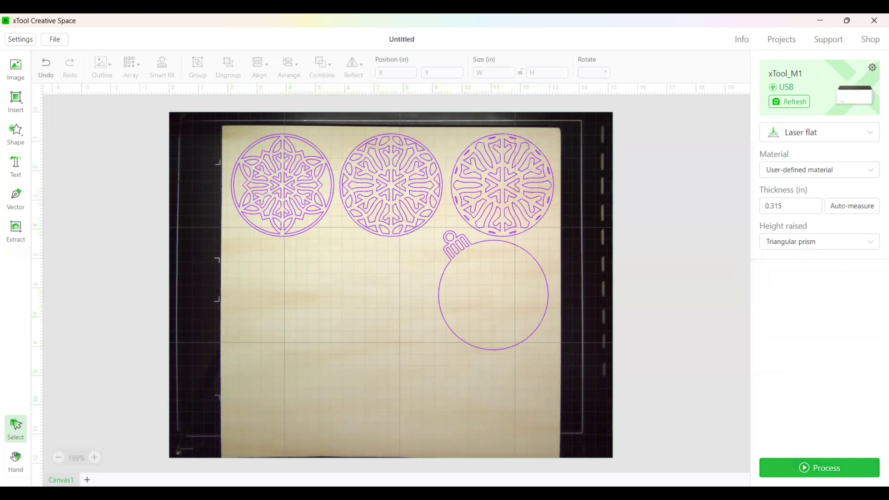
Step: Preview all four pieces with the 3 min estimate and start framing on the M1
left_click(803, 468)
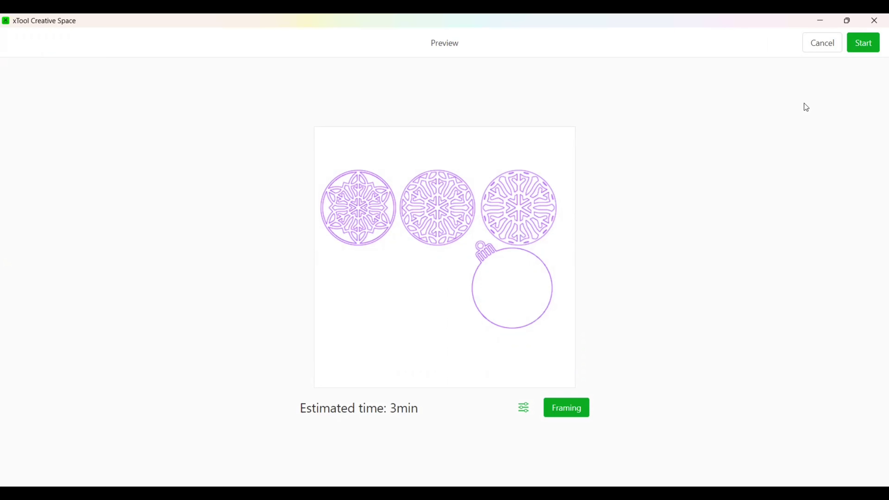
left_click(582, 414)
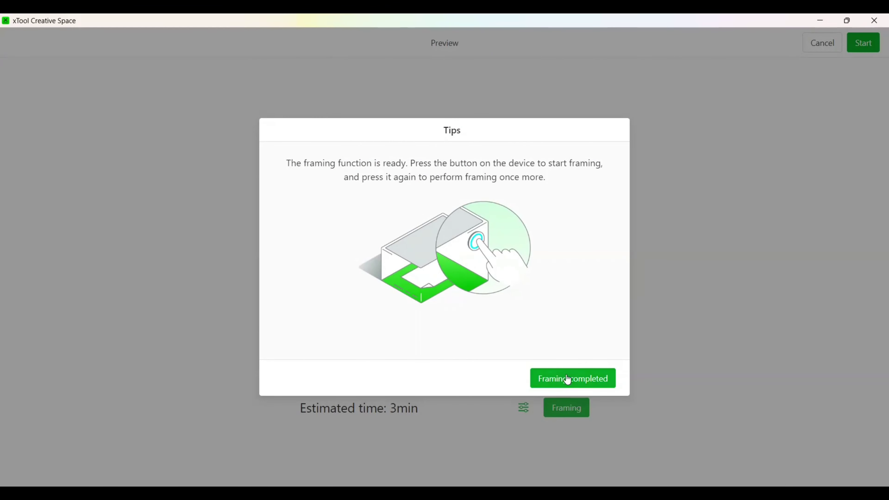
Step: Confirm the M1 framing is complete, returning to the 3 min job preview
left_click(567, 373)
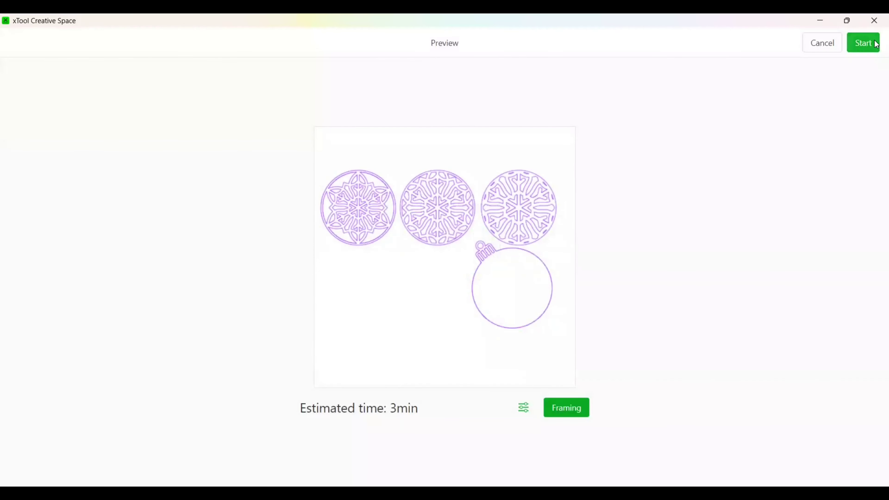
Step: Start the basswood cut job so the M1 waits for its device button
left_click(863, 43)
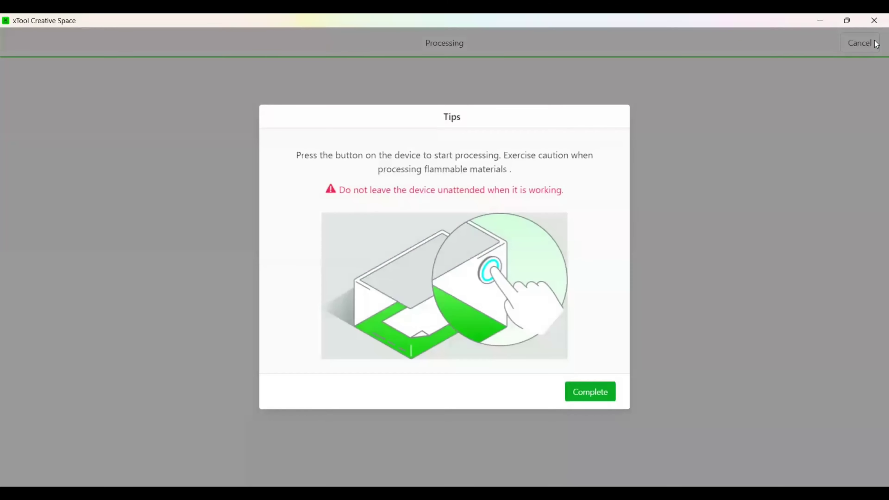